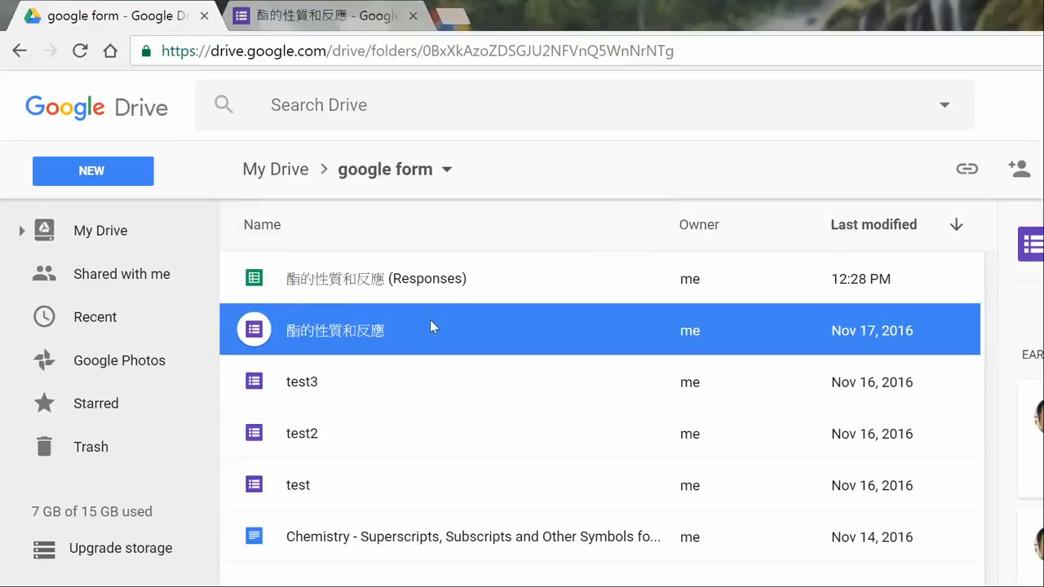
Switch to the 酯的性質和反應 form and open its responses in the linked spreadsheet.
click(346, 16)
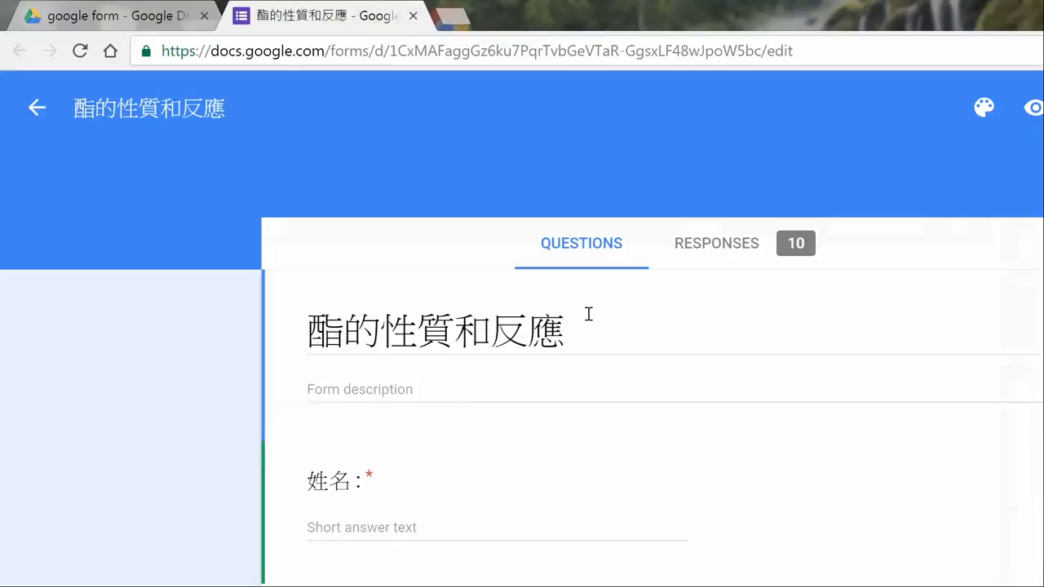
click(737, 255)
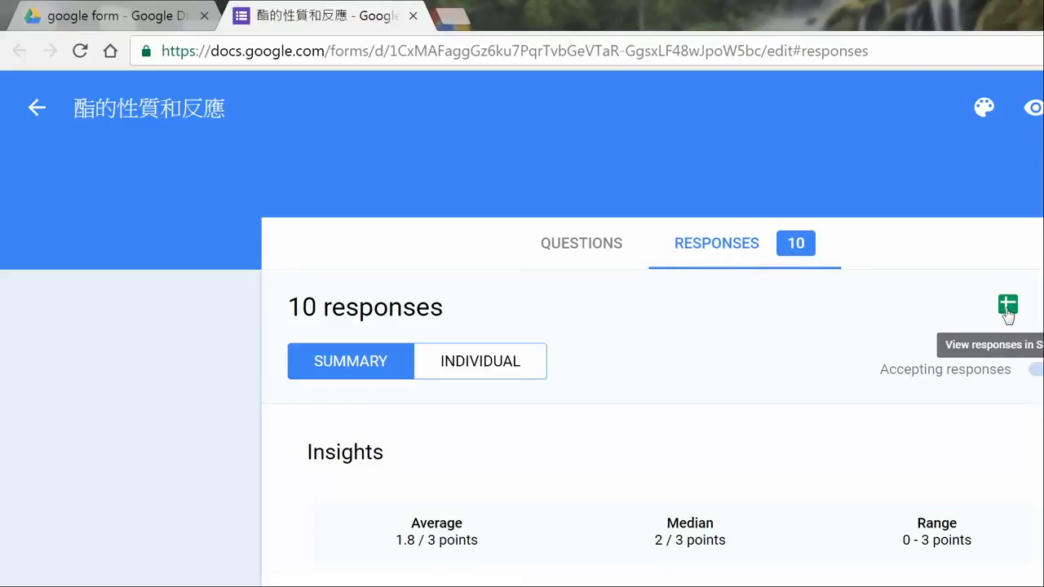
click(1007, 306)
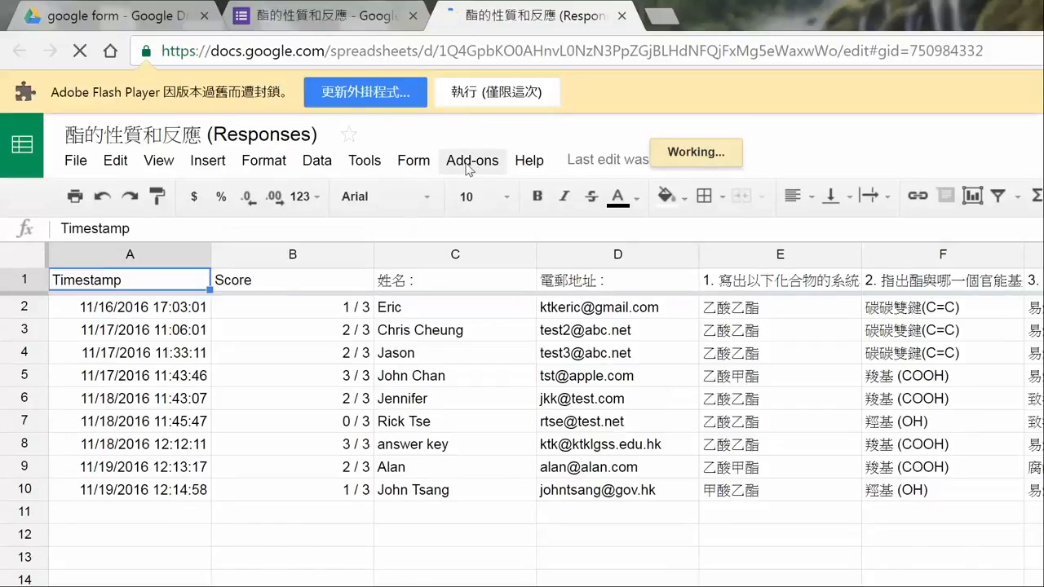
Look up the Flubaroo add-on in the spreadsheet's add-on store and close the store.
click(469, 168)
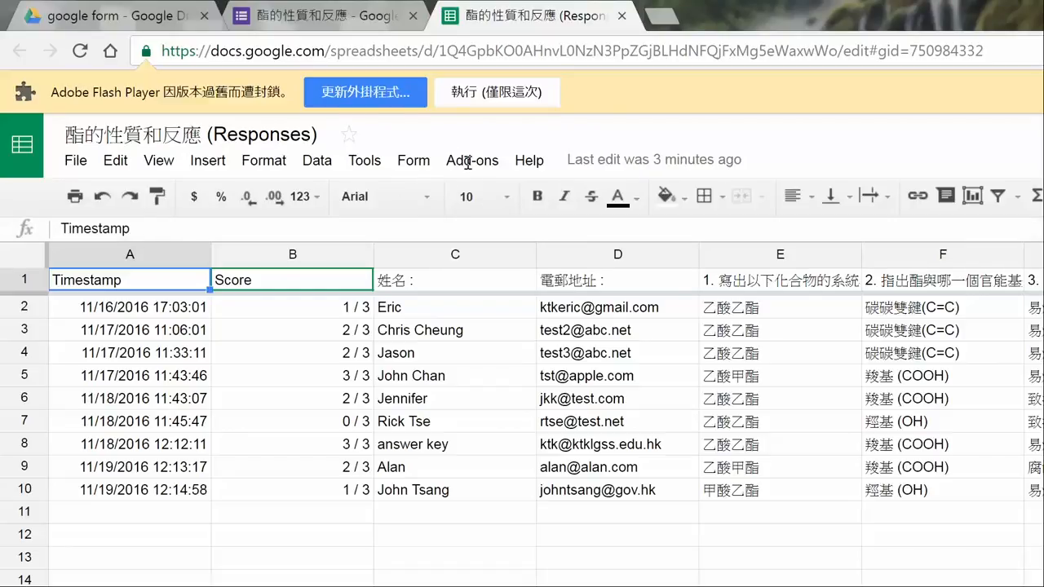
click(469, 161)
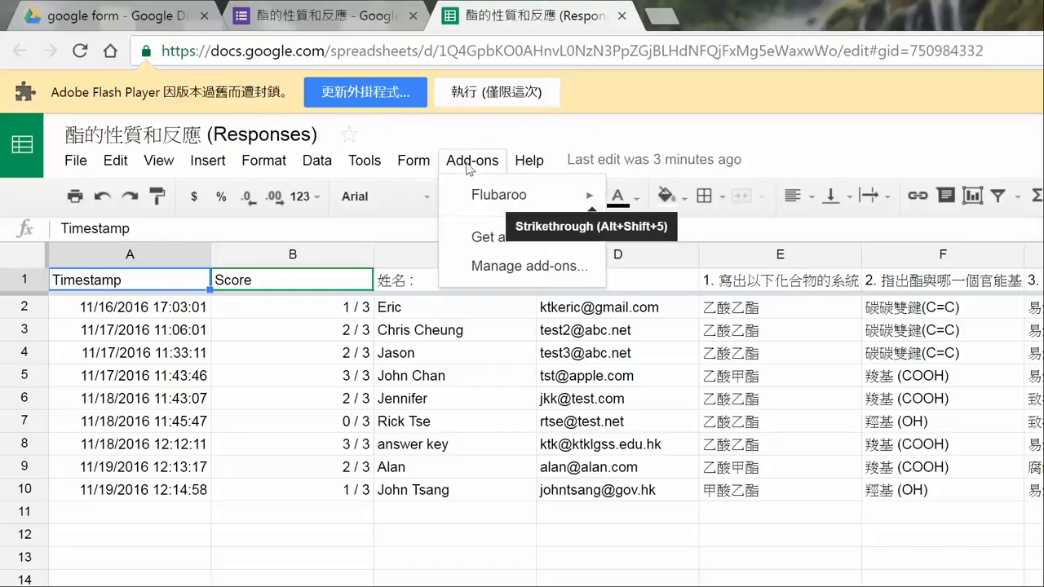
click(478, 239)
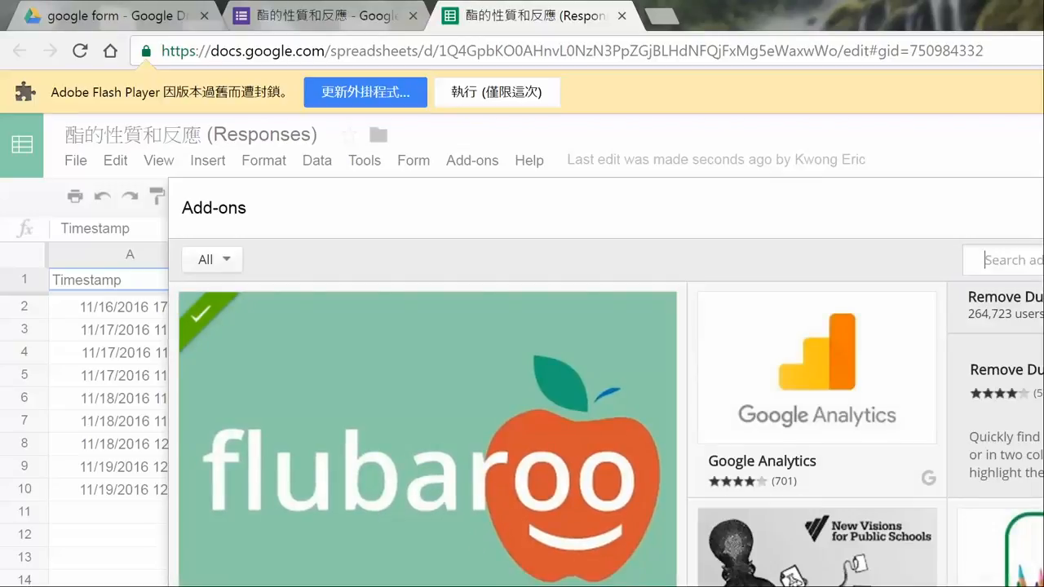
key(Escape)
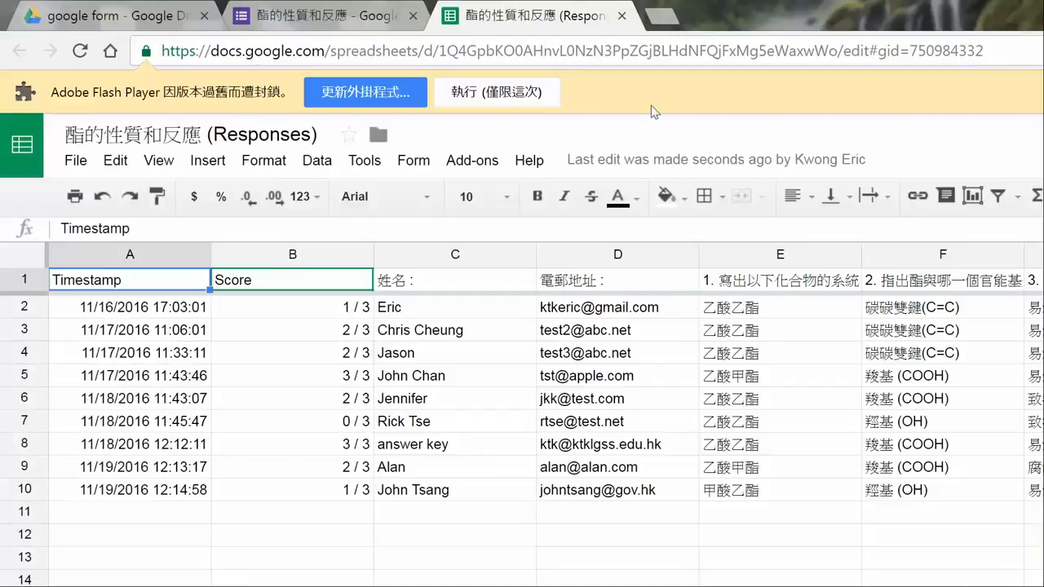
Start Flubaroo's Grade Assignment and set the grading option of the Score column to Skip Grading.
click(472, 161)
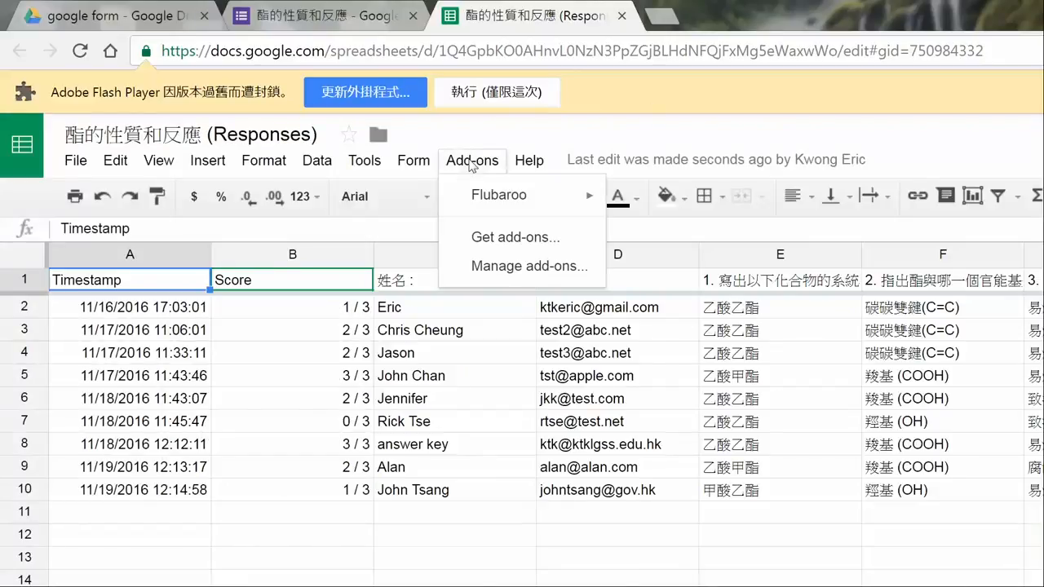
mouse_move(555, 194)
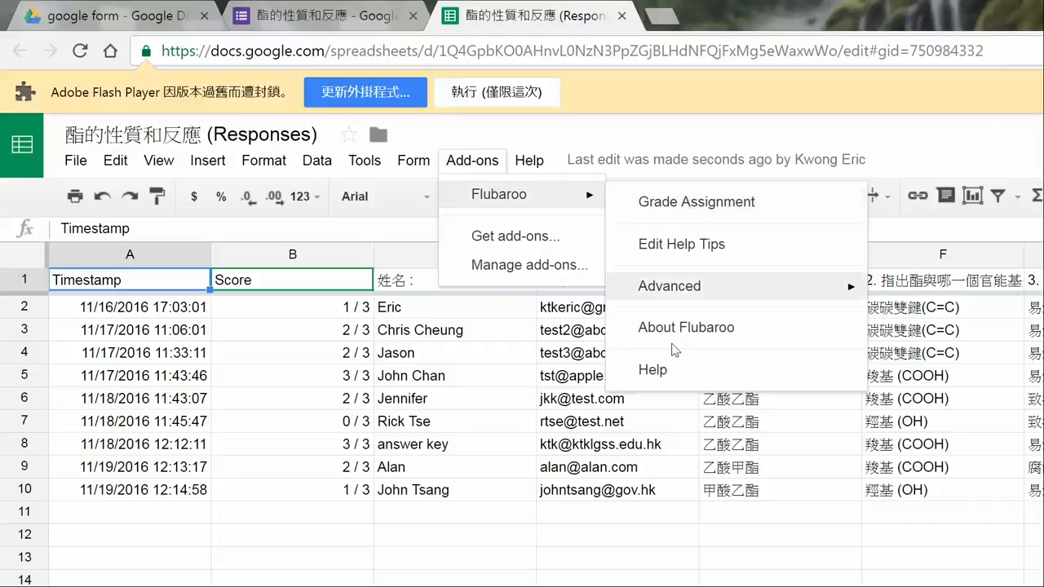
click(695, 206)
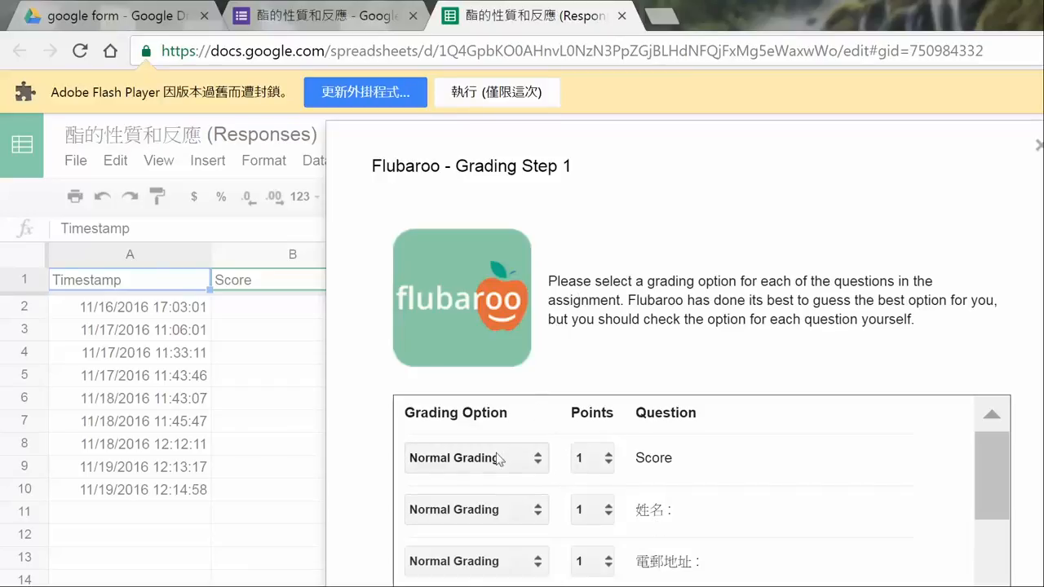
click(532, 463)
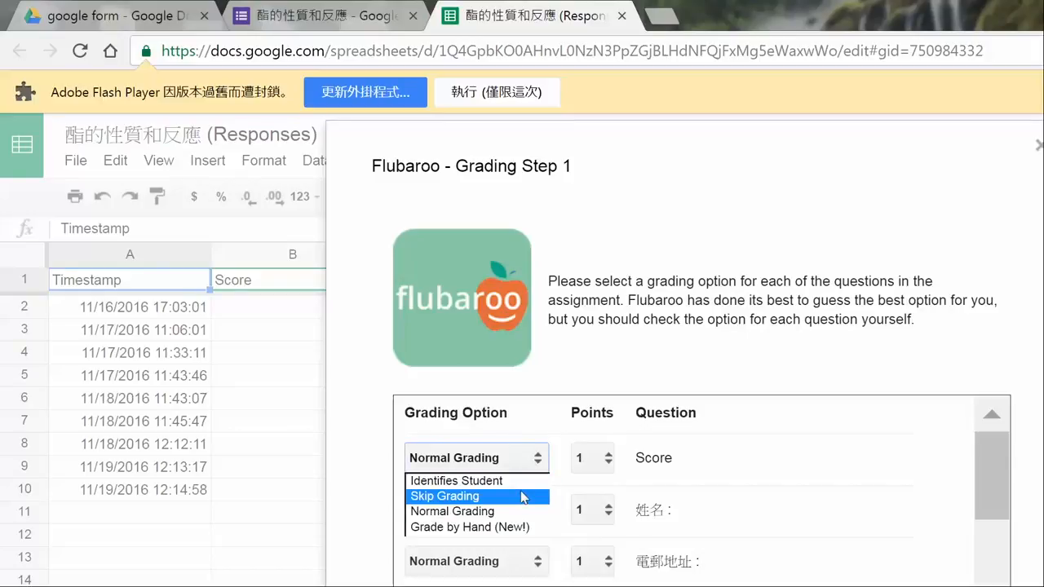
click(522, 497)
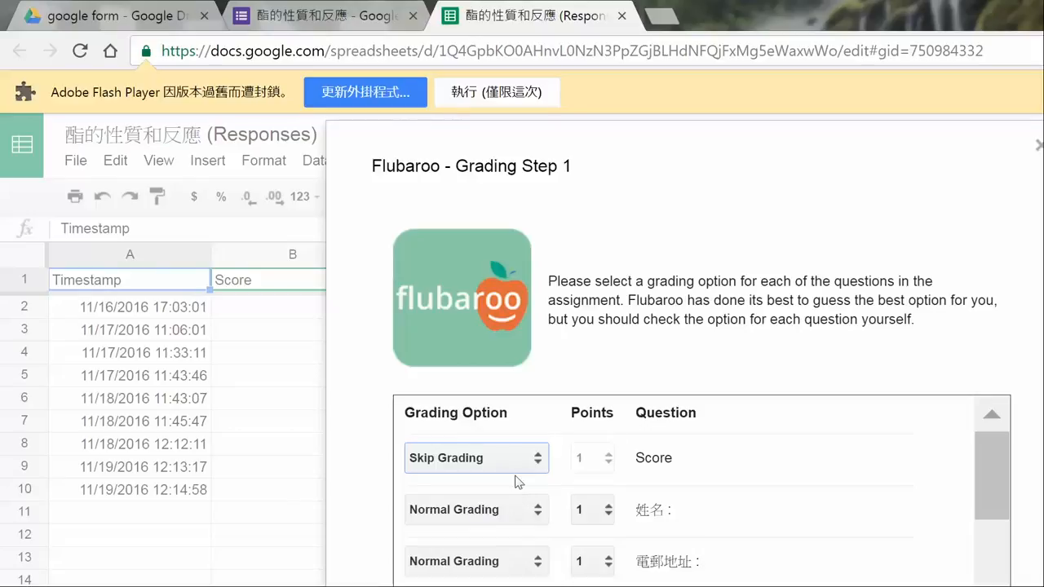
Set the grading option of both the 姓名 and 電郵地址 fields to Identifies Student.
scroll(515, 500, down, 3)
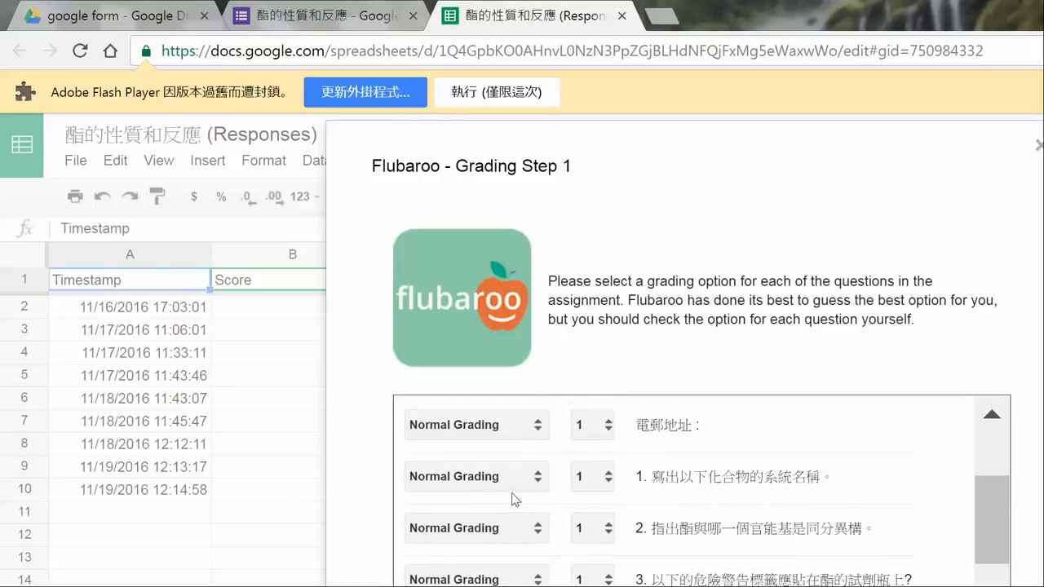
scroll(514, 500, up, 1)
scroll(514, 499, up, 1)
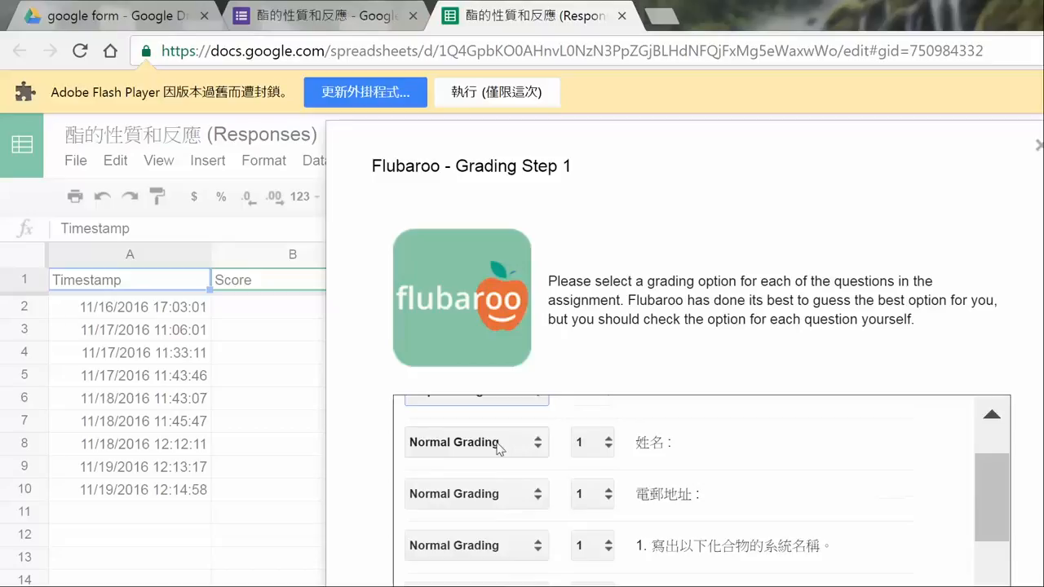
click(497, 442)
click(494, 466)
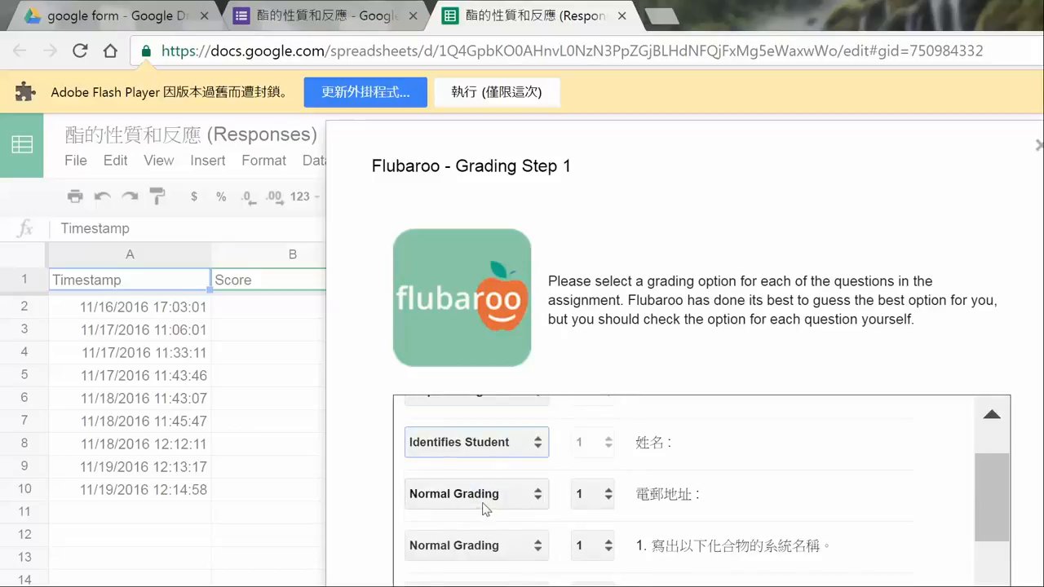
click(484, 506)
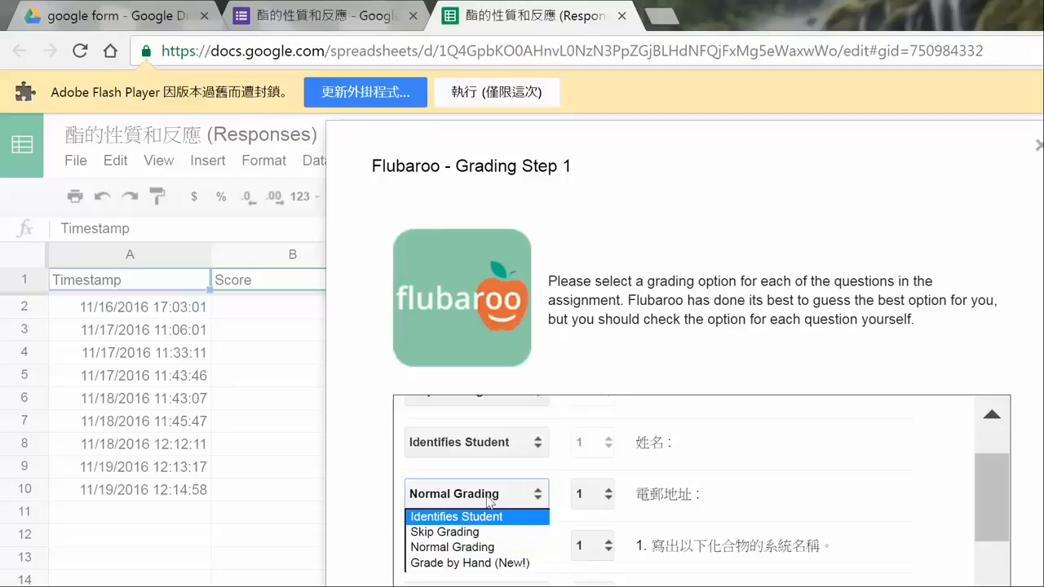
click(486, 517)
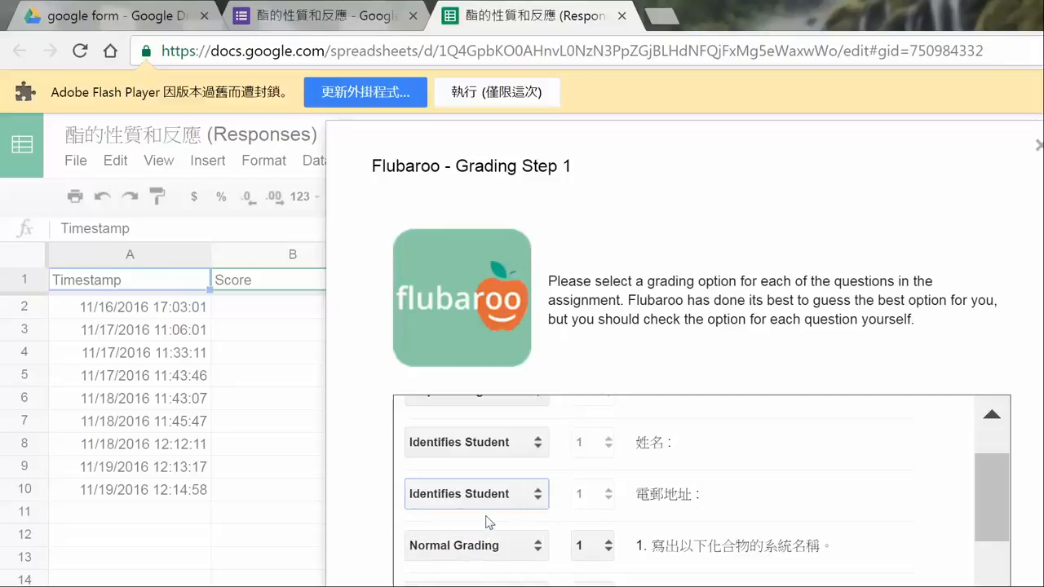
Leave the numbered questions on Normal Grading, continue to Grading Step 2 and select the "answer key" submission as the Answer Key.
scroll(636, 490, down, 1)
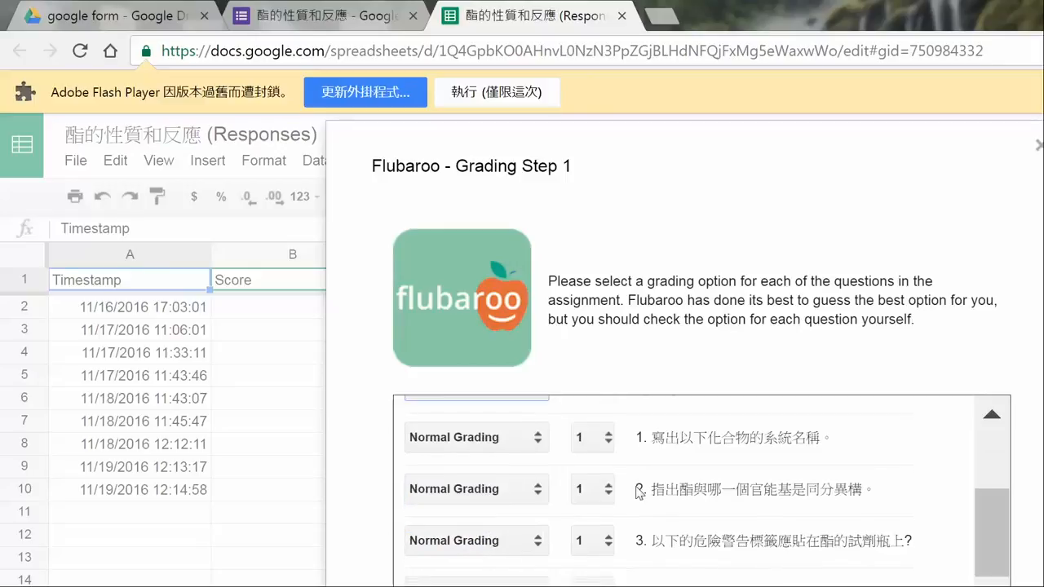
scroll(638, 493, down, 4)
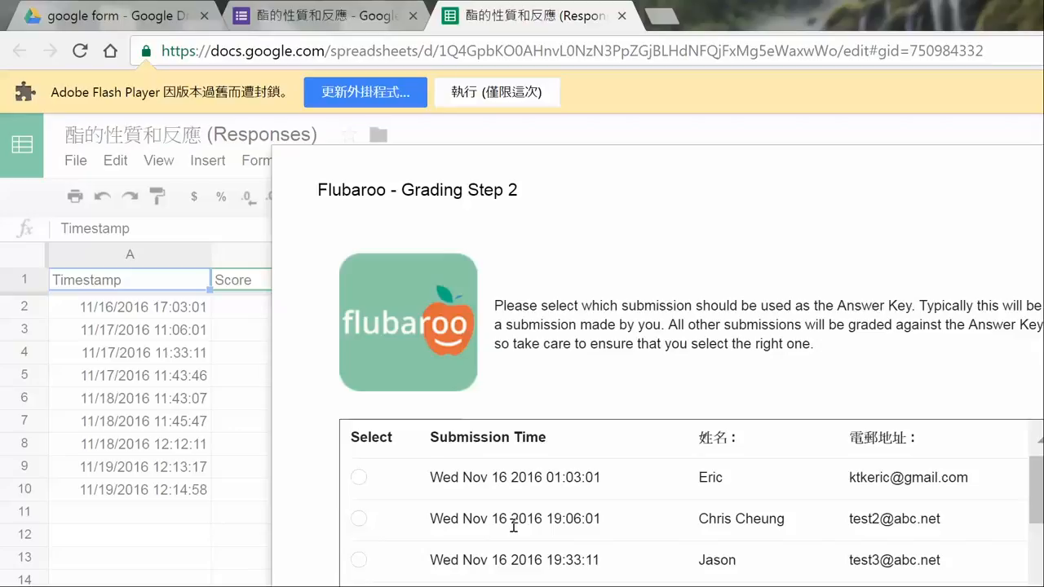
drag(1036, 489, 1038, 586)
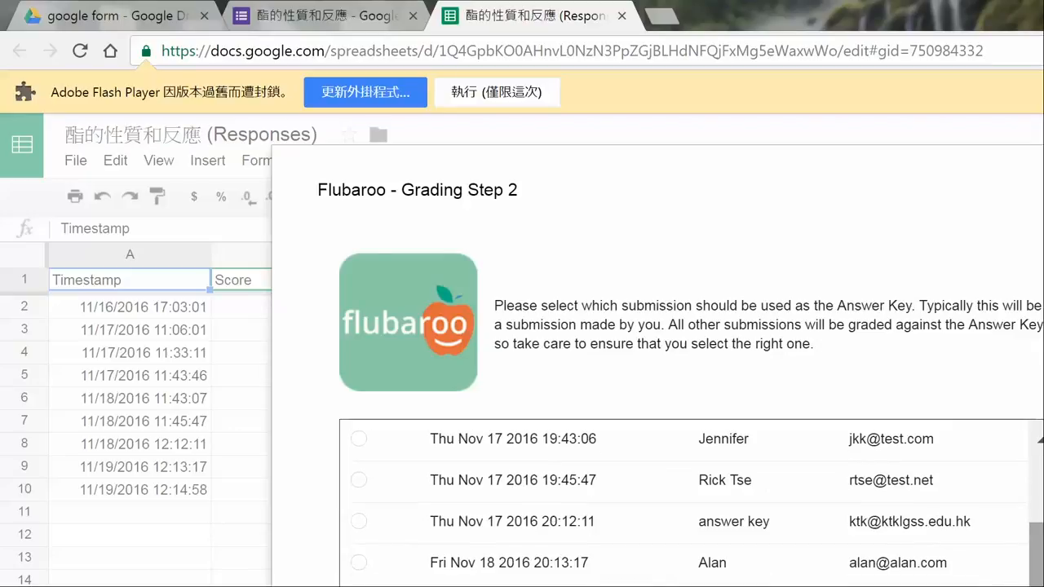
click(359, 523)
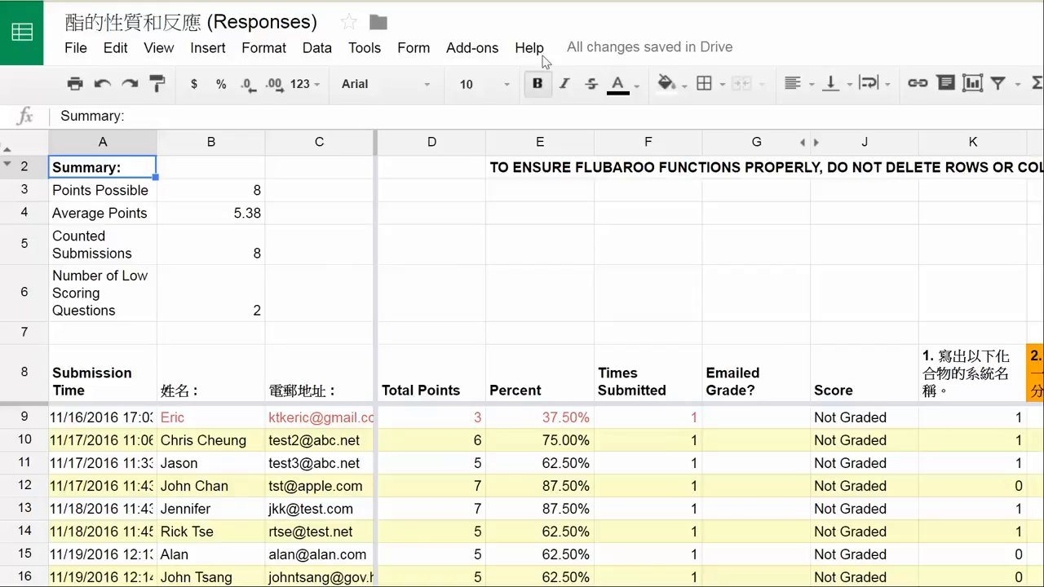
Open Flubaroo's Advanced Options to review the available settings and close them without changes.
click(467, 51)
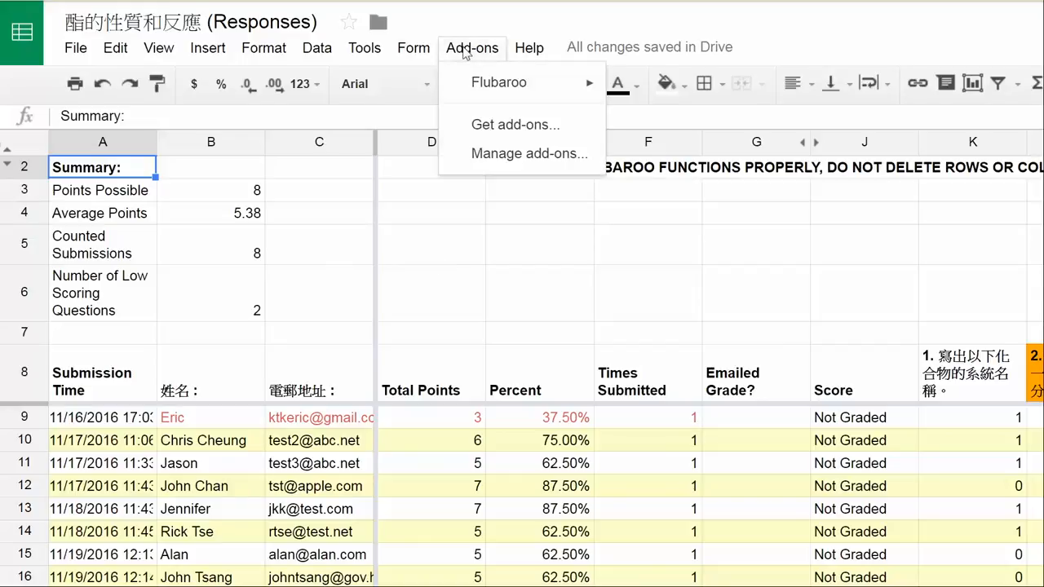
mouse_move(469, 84)
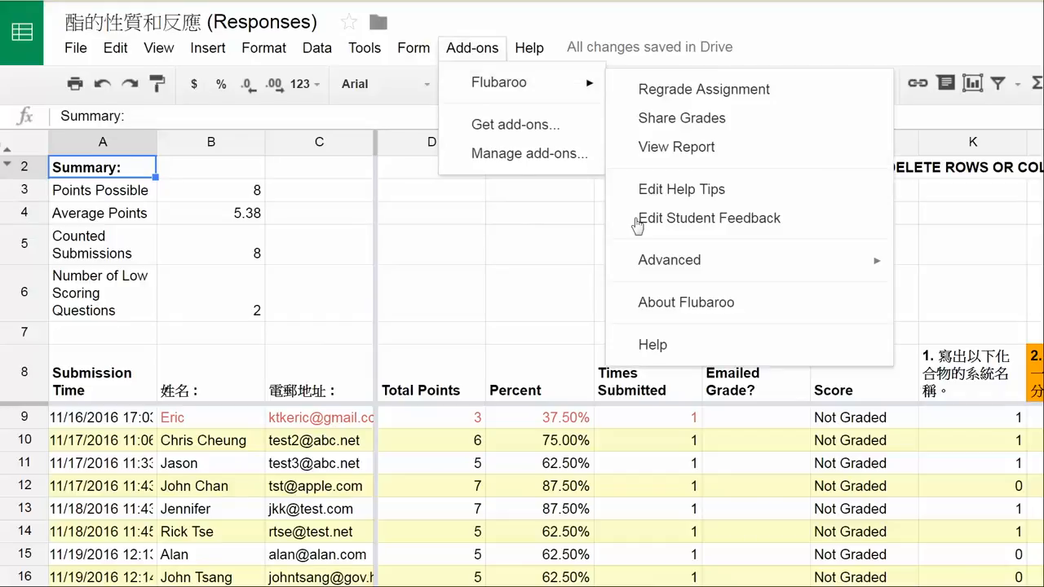
mouse_move(652, 265)
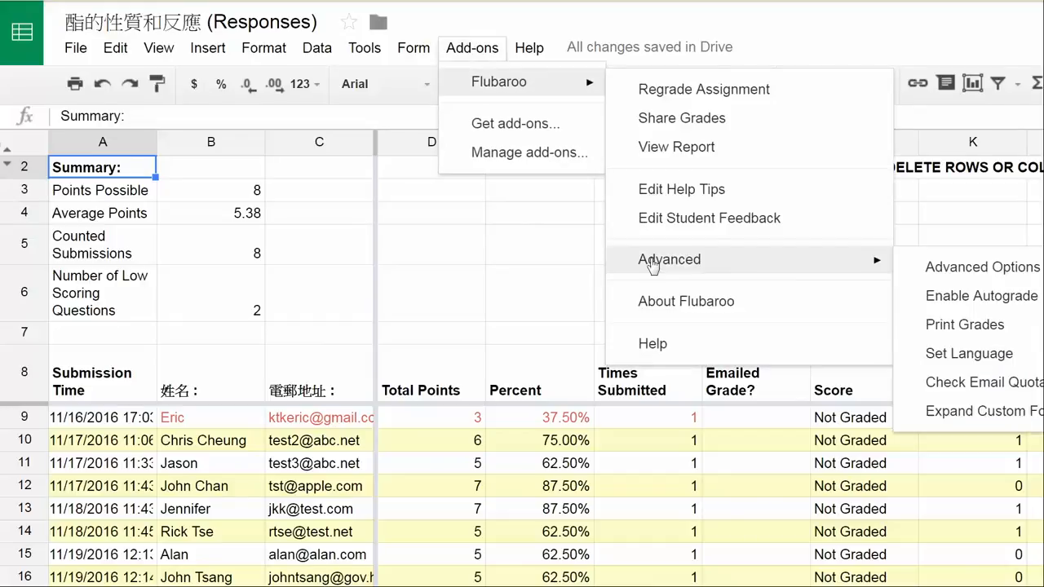
click(995, 268)
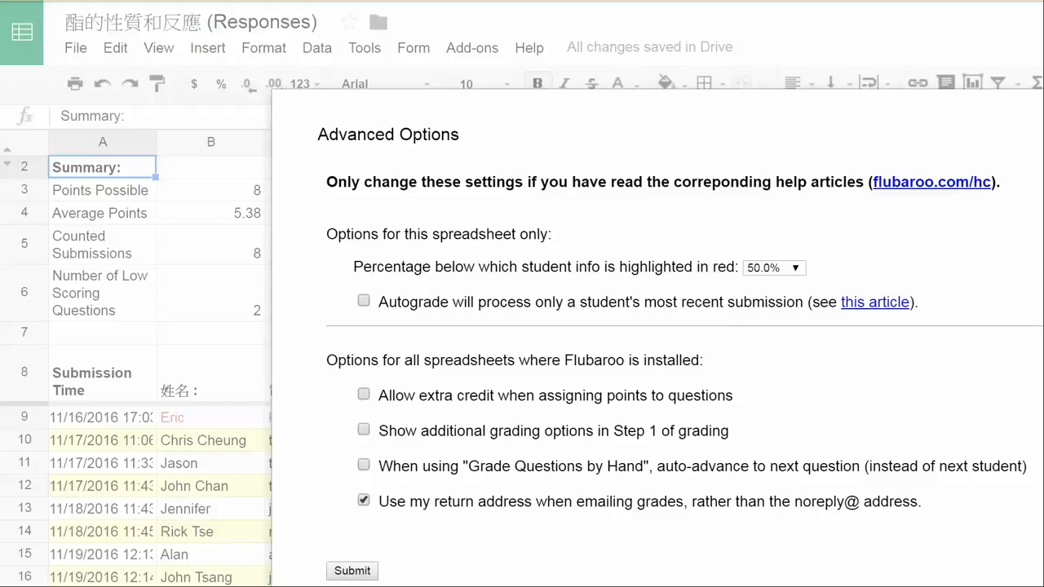
key(Escape)
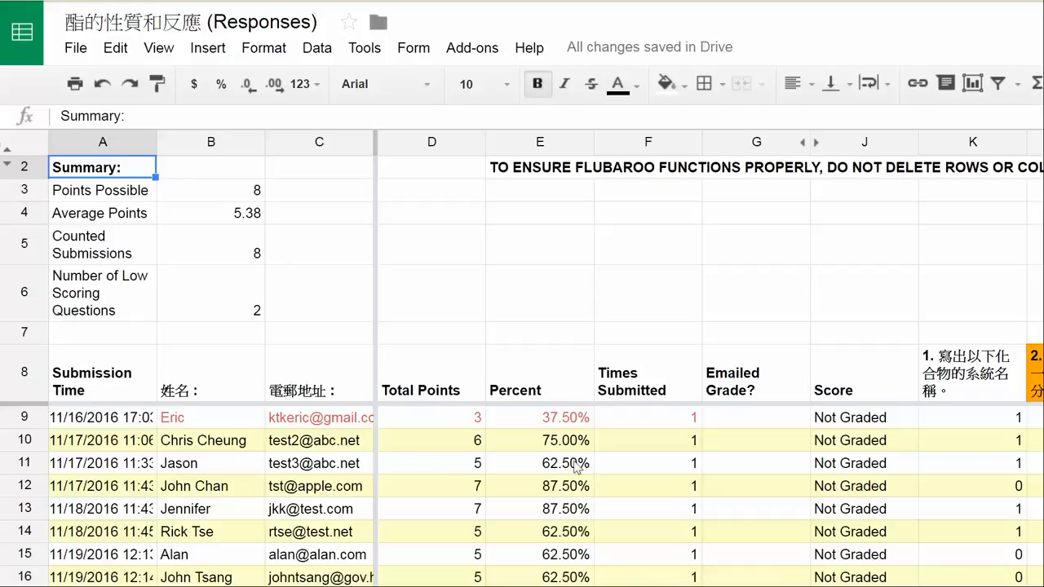
click(470, 51)
mouse_move(475, 92)
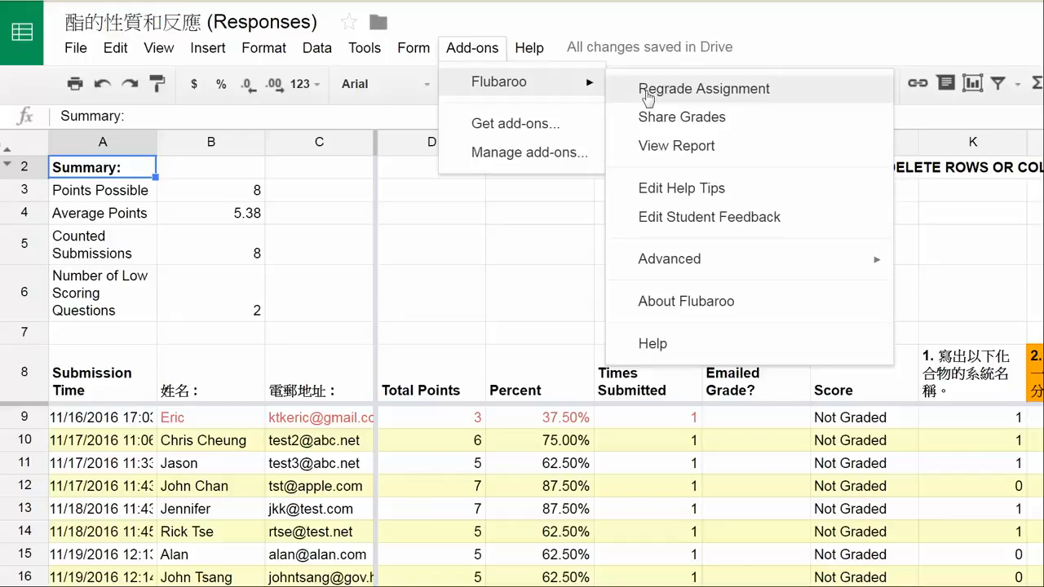
click(540, 221)
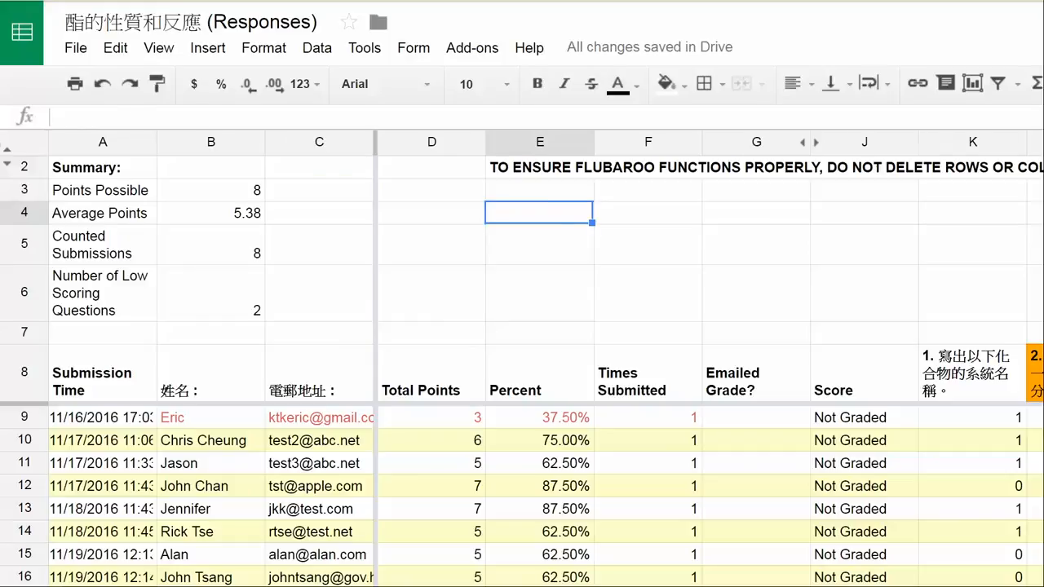
Review the students' submitted answers across all columns of the form responses sheet and return to the grades sheet.
click(130, 585)
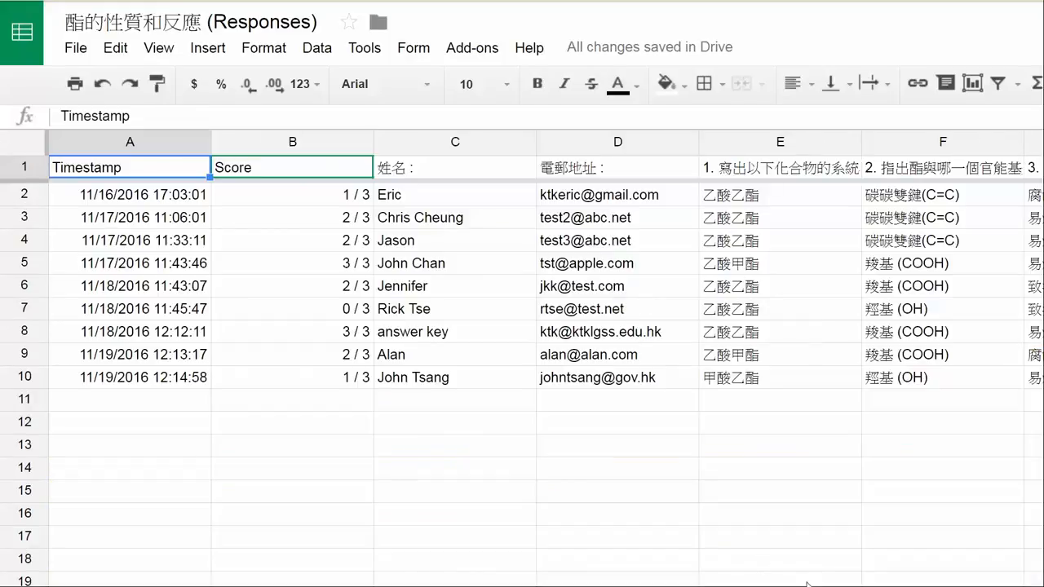
scroll(522, 359, right, 7)
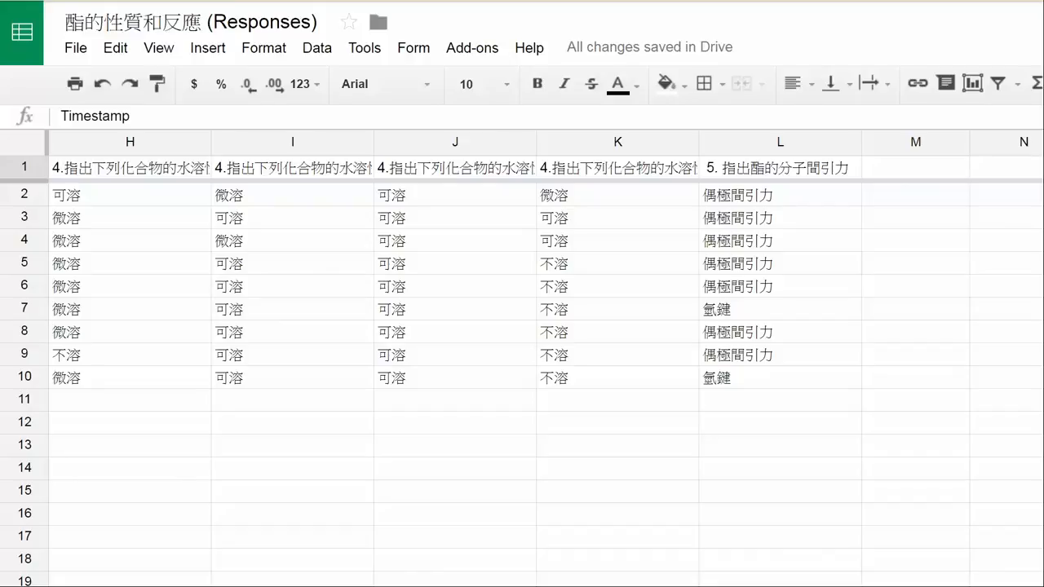
scroll(522, 359, left, 2)
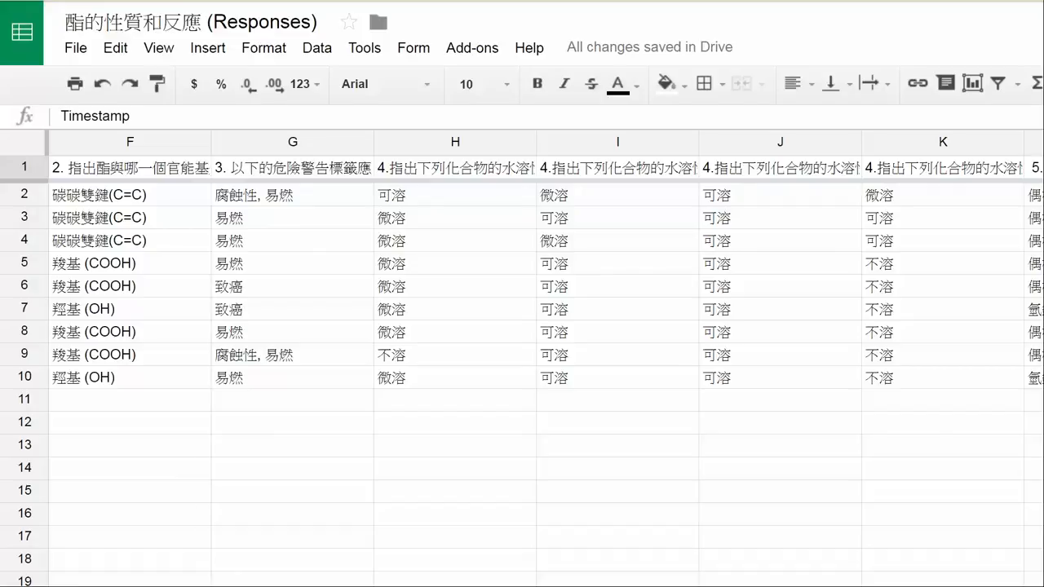
click(351, 584)
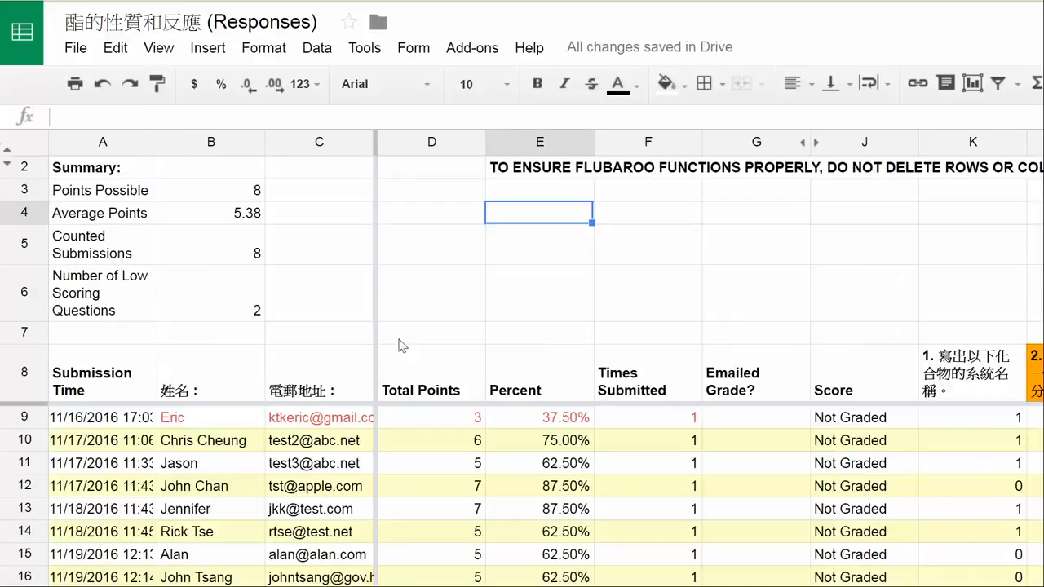
click(467, 51)
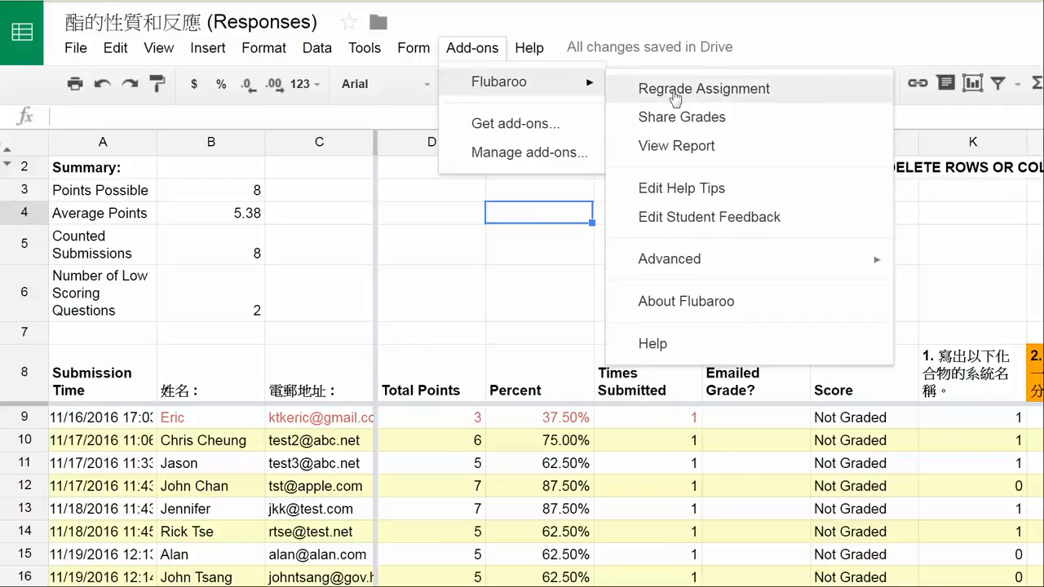
click(526, 308)
Examine the grades sheet for each student's points per question and the percentage correct per question in row 18.
scroll(526, 309, down, 5)
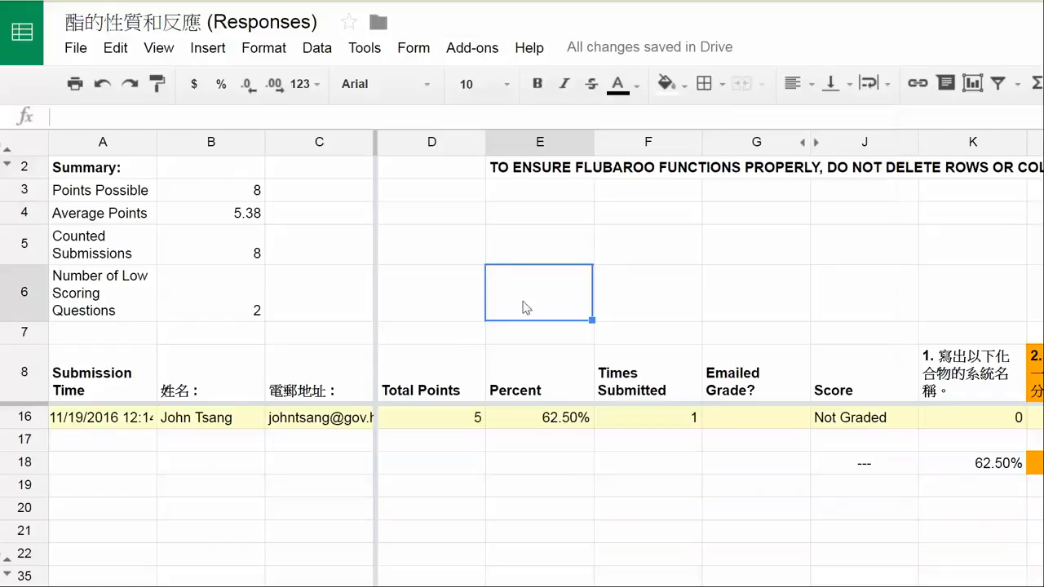
scroll(526, 308, up, 2)
scroll(526, 309, up, 3)
scroll(526, 309, down, 4)
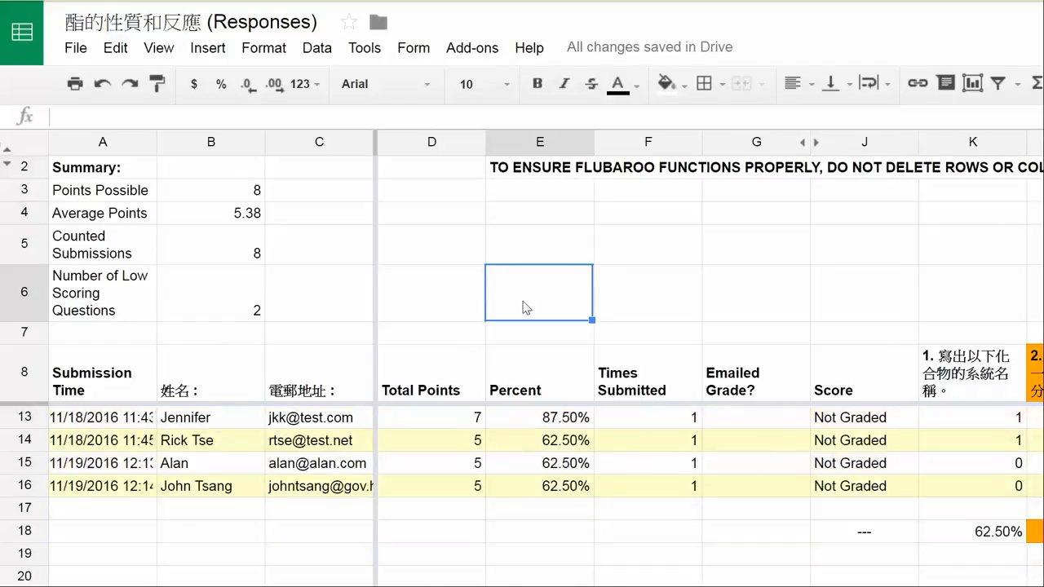
scroll(526, 309, up, 3)
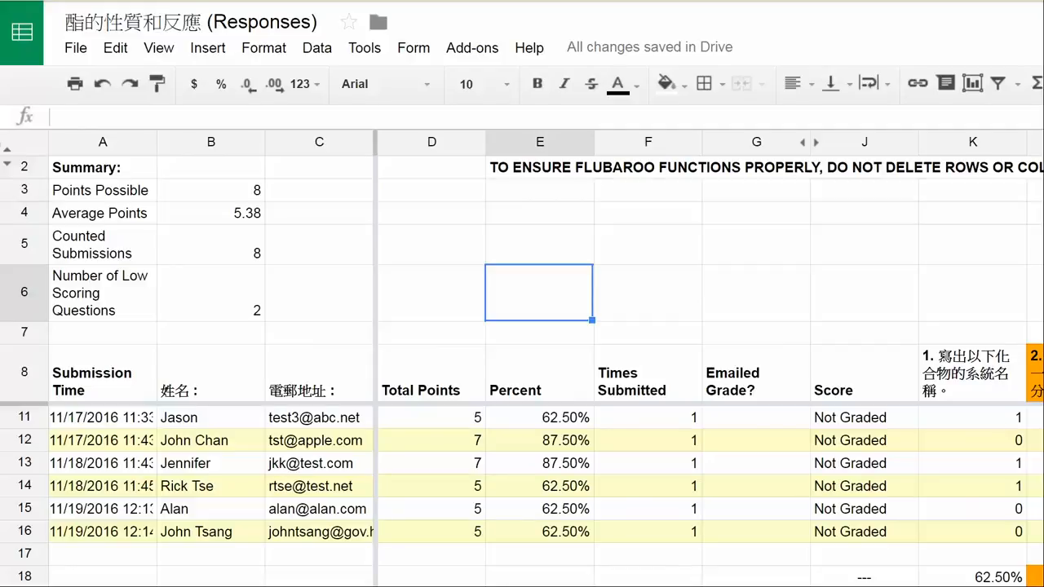
scroll(701, 359, right, 10)
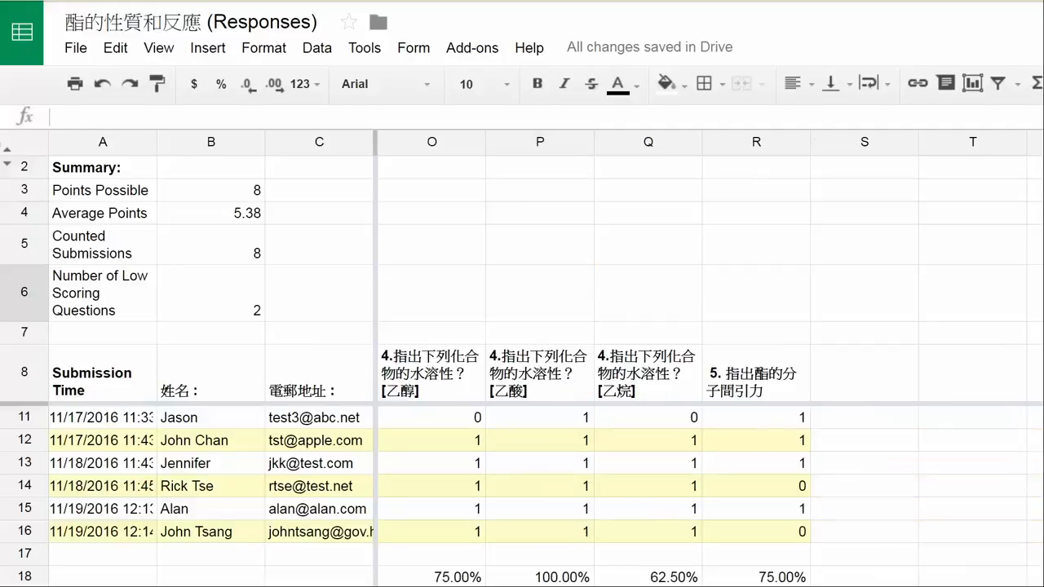
scroll(701, 456, right, 2)
scroll(702, 457, down, 1)
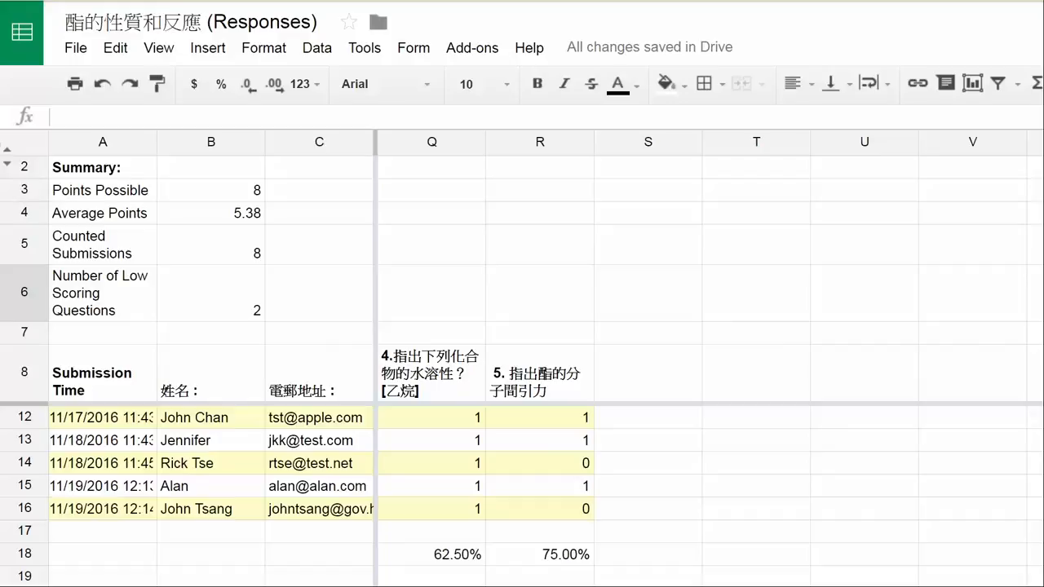
scroll(710, 358, left, 1)
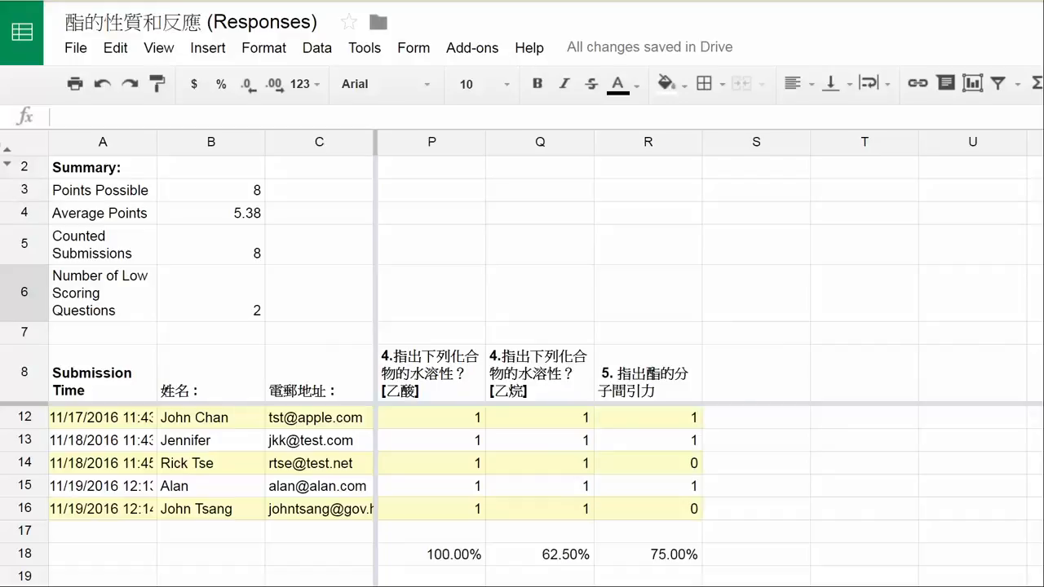
scroll(709, 359, left, 2)
scroll(709, 359, left, 3)
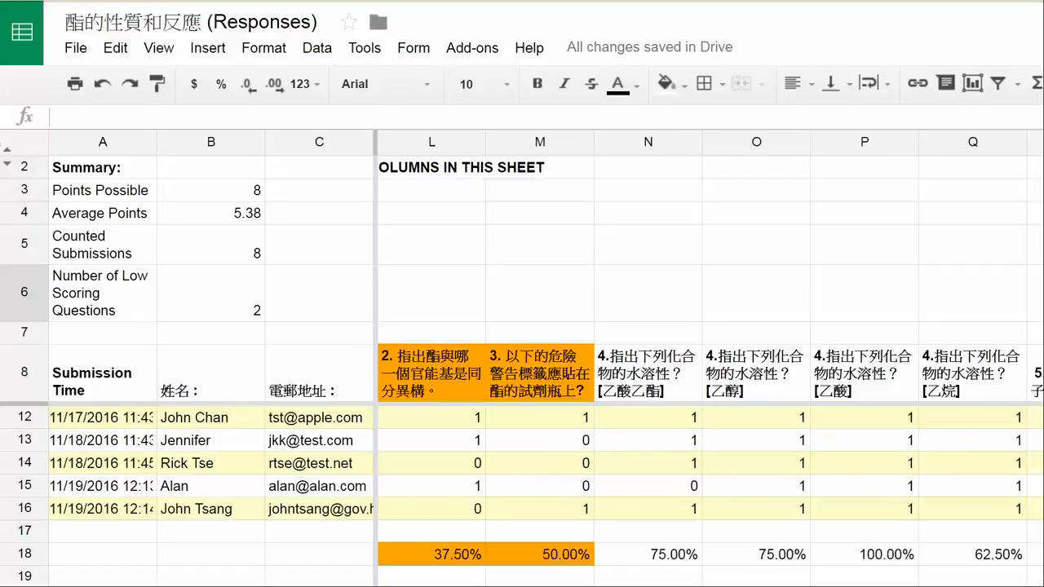